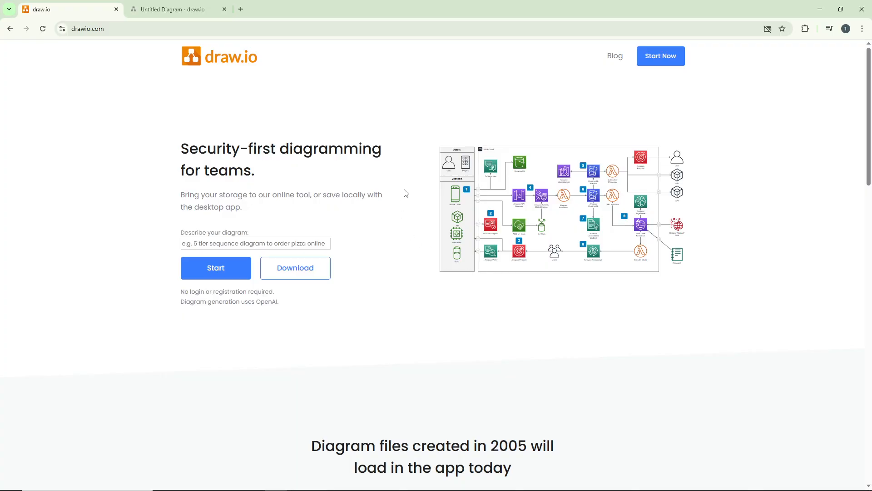
Step: Open the online diagram editor and label the rectangle "Sample Text"
{"action": "left_click", "coordinate": [219, 273]}
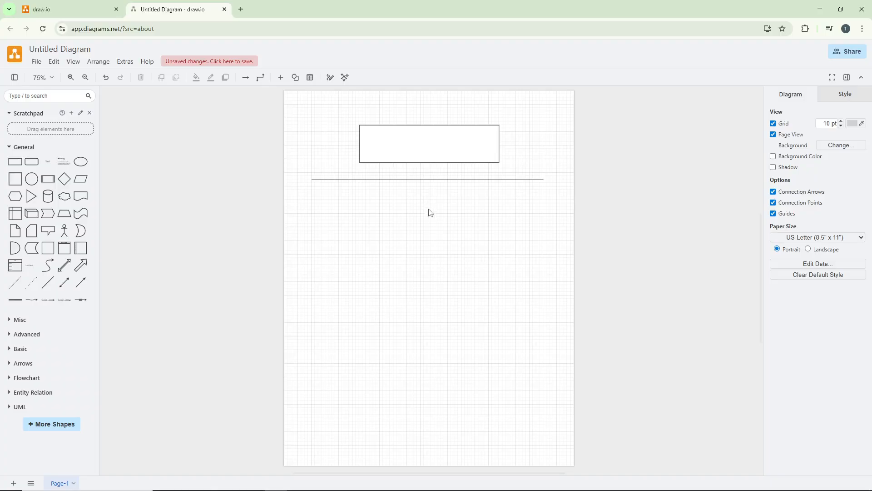
{"action": "double_click", "coordinate": [435, 142]}
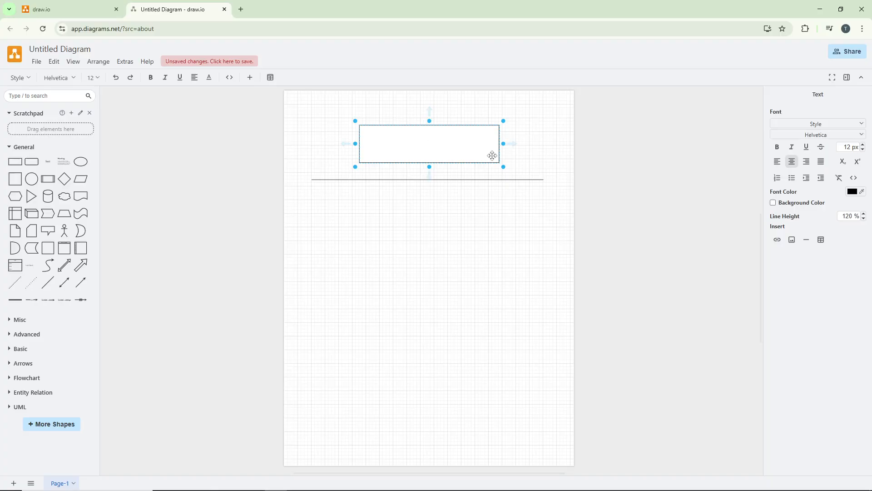
{"action": "type", "text": "Sample Text"}
{"action": "left_click", "coordinate": [463, 193]}
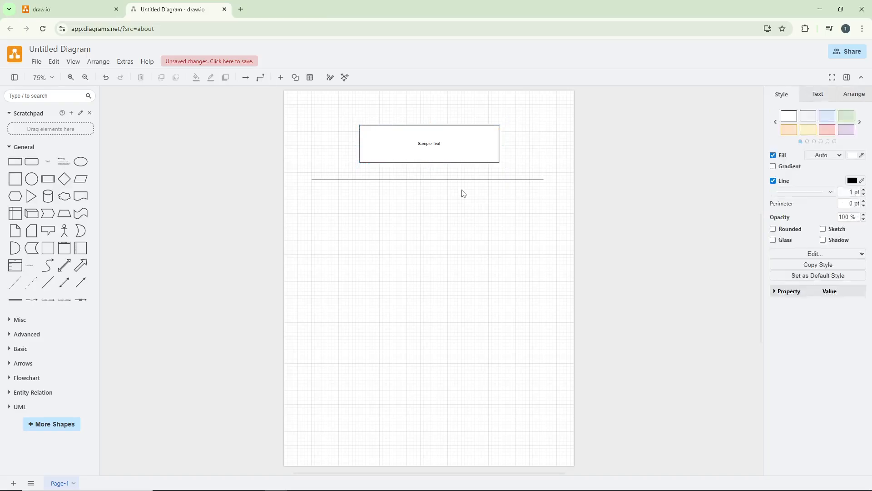
Step: Add the label "Sample Text" to the horizontal line below the rectangle
{"action": "double_click", "coordinate": [438, 179]}
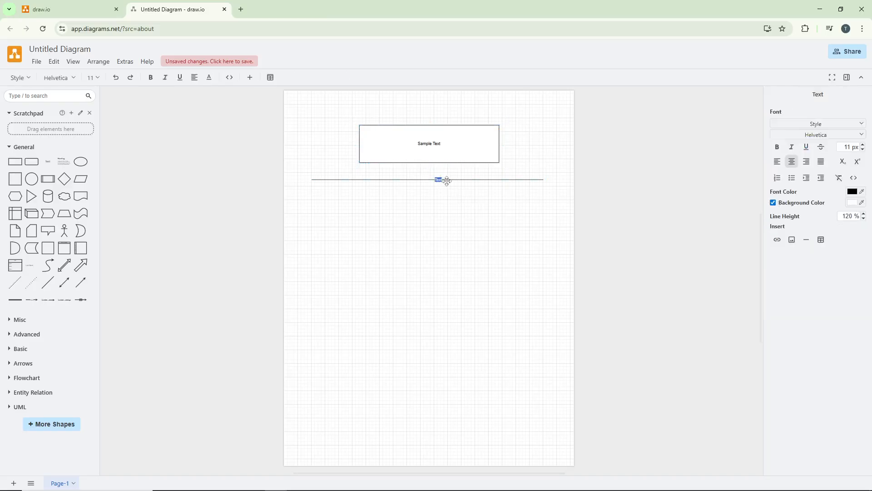
{"action": "type", "text": "Sample Text"}
{"action": "left_click", "coordinate": [467, 209]}
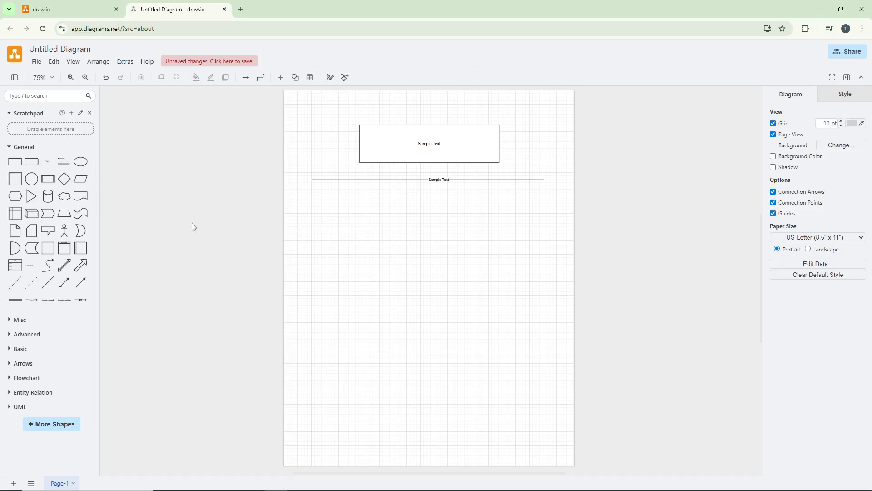
Step: Add a text box to the page, place it below the labelled line and enlarge it to a wide box
{"action": "left_click", "coordinate": [53, 169]}
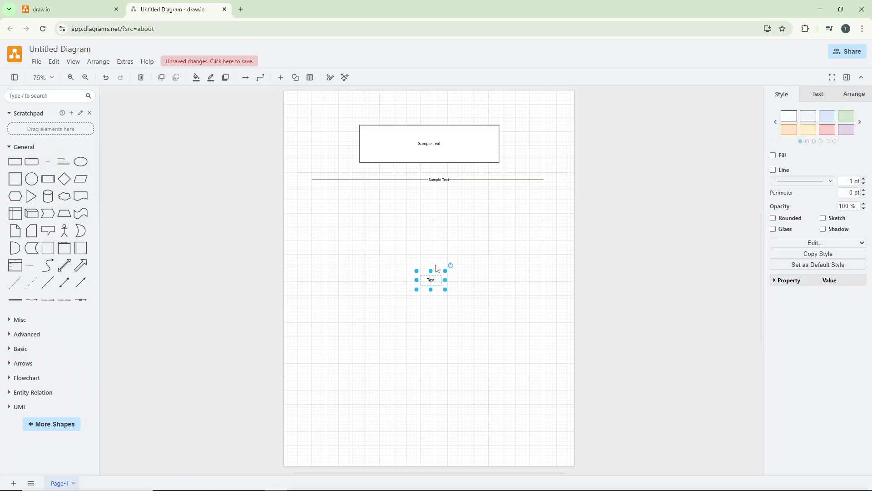
{"action": "left_click_drag", "start_coordinate": [442, 287], "coordinate": [446, 226]}
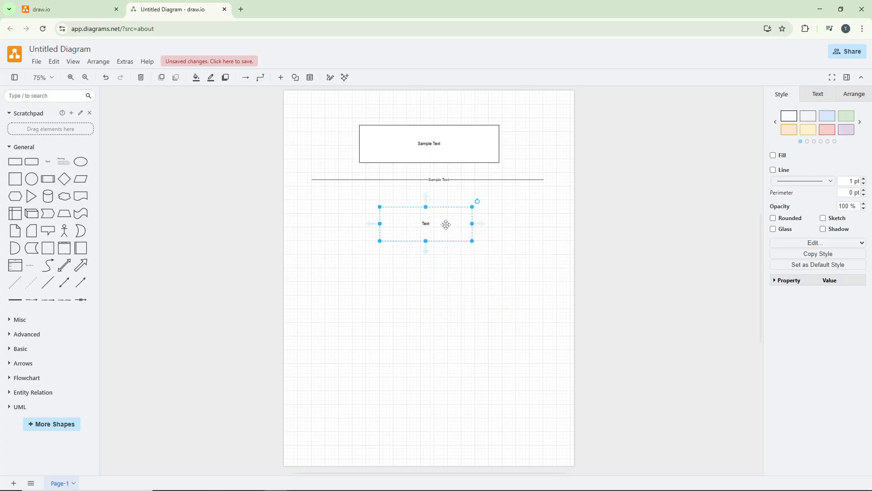
{"action": "left_click", "coordinate": [470, 289]}
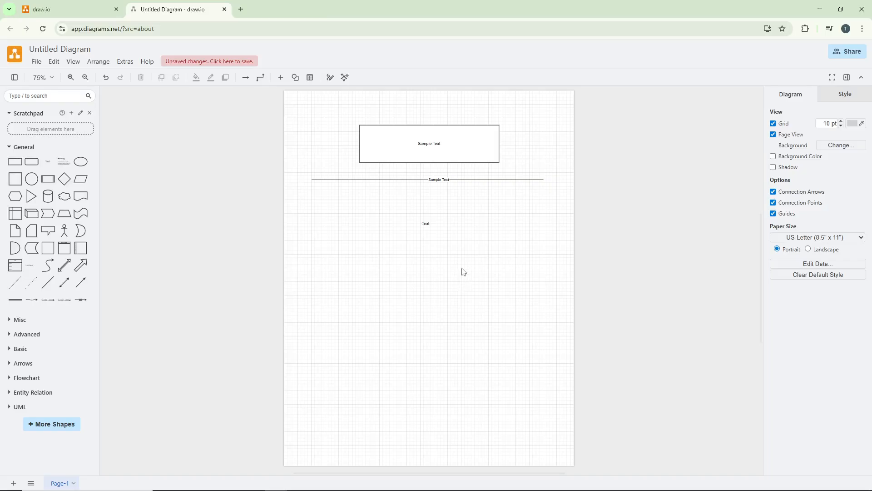
Step: Replace the placeholder in the new text box with "Sample Text"
{"action": "double_click", "coordinate": [442, 224]}
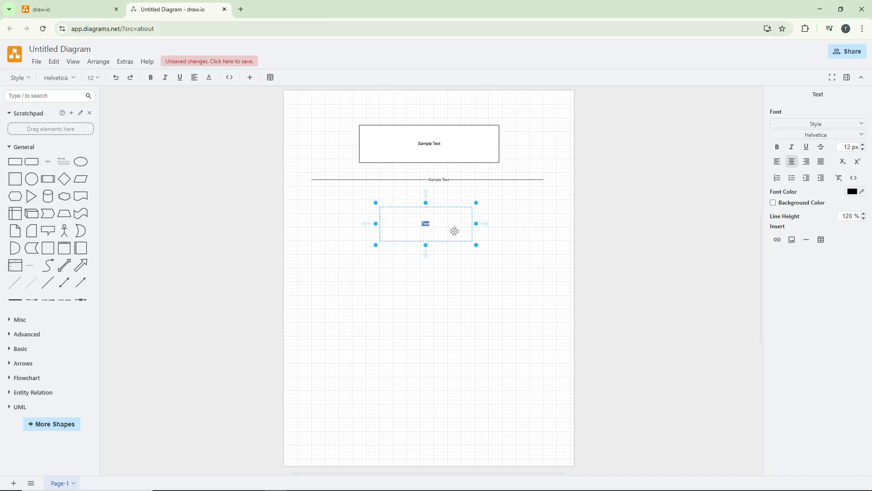
{"action": "key", "text": "Escape"}
{"action": "double_click", "coordinate": [450, 230]}
{"action": "type", "text": "Sample Text"}
{"action": "key", "text": "BackSpace"}
{"action": "left_click", "coordinate": [452, 222]}
Step: Make the text box's wording bold, italic and underlined, and show the text formatting options for the whole box
{"action": "double_click", "coordinate": [437, 224]}
{"action": "left_click", "coordinate": [778, 147]}
{"action": "left_click", "coordinate": [792, 152]}
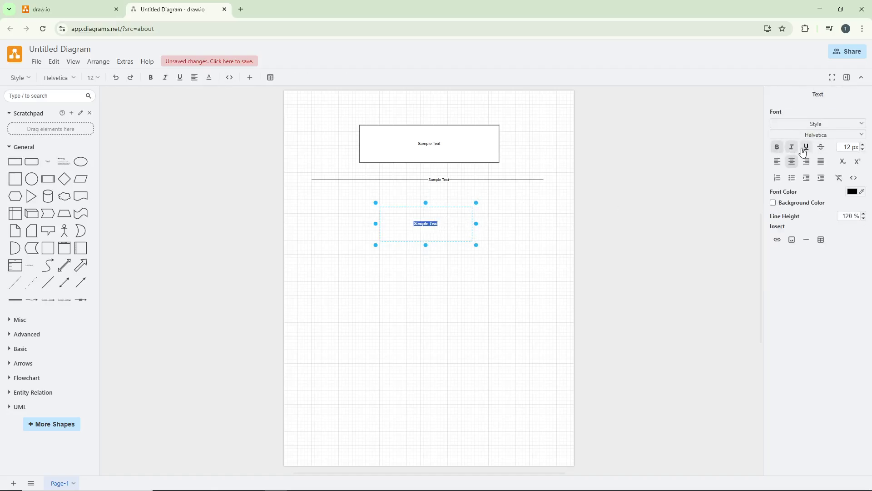
{"action": "left_click", "coordinate": [807, 148]}
{"action": "left_click", "coordinate": [462, 230]}
{"action": "left_click", "coordinate": [818, 95]}
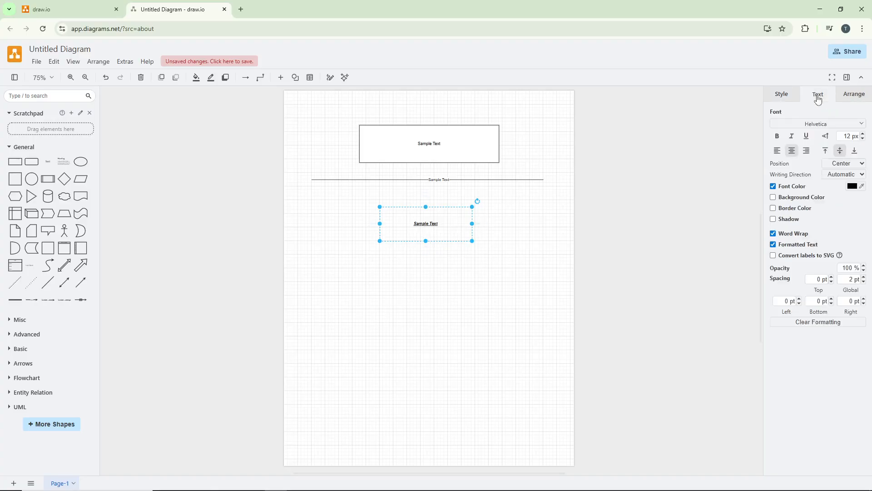
Step: Try left and right horizontal alignment on the text box, ending with centre alignment
{"action": "left_click", "coordinate": [777, 150]}
{"action": "left_click", "coordinate": [792, 150]}
{"action": "left_click", "coordinate": [807, 150]}
{"action": "left_click", "coordinate": [794, 153]}
Step: Increase the font size of the text box to 27 px
{"action": "left_click", "coordinate": [863, 134]}
{"action": "left_click", "coordinate": [864, 134]}
{"action": "left_click", "coordinate": [863, 134]}
{"action": "left_click", "coordinate": [863, 134]}
{"action": "left_click", "coordinate": [864, 134]}
{"action": "left_click", "coordinate": [864, 134]}
{"action": "left_click", "coordinate": [863, 134]}
{"action": "left_click", "coordinate": [864, 134]}
{"action": "left_click", "coordinate": [864, 134]}
{"action": "left_click", "coordinate": [864, 135]}
{"action": "left_click", "coordinate": [864, 135]}
{"action": "left_click", "coordinate": [865, 134]}
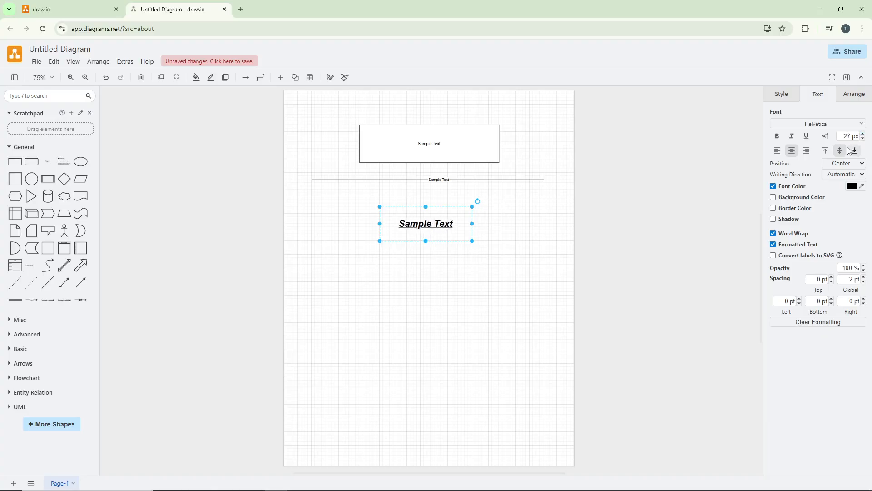
Step: Try bottom and top vertical alignment on the text box, ending with middle alignment
{"action": "left_click", "coordinate": [853, 151]}
{"action": "left_click", "coordinate": [840, 151]}
{"action": "left_click", "coordinate": [826, 151]}
{"action": "left_click", "coordinate": [840, 151]}
Step: View the text position choices and try a vertical writing direction on the text box, returning it to Automatic
{"action": "left_click", "coordinate": [853, 165]}
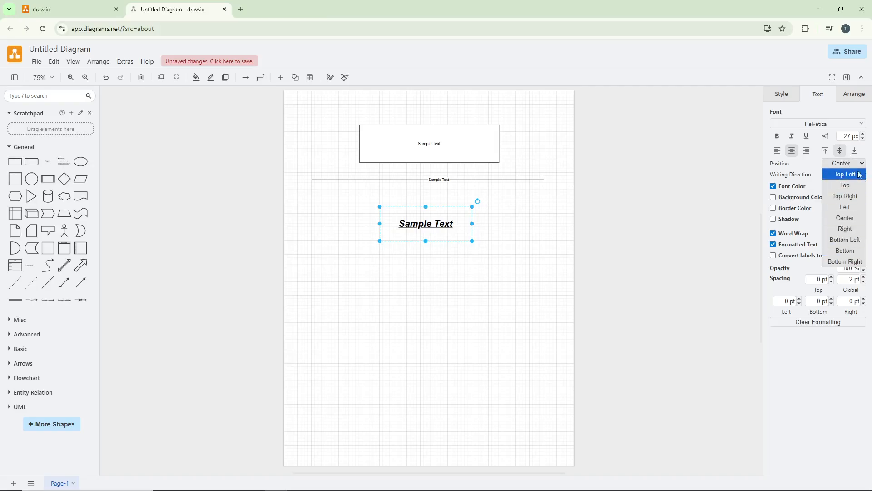
{"action": "left_click", "coordinate": [854, 165]}
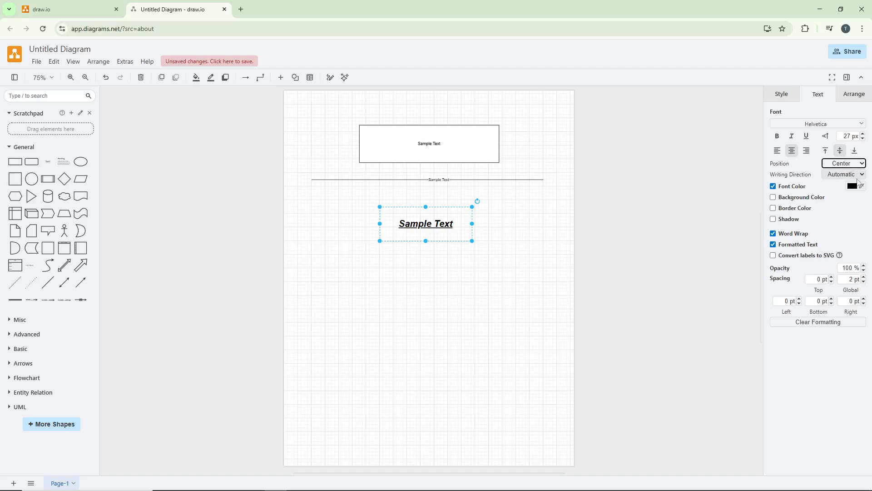
{"action": "left_click", "coordinate": [854, 174]}
{"action": "left_click", "coordinate": [852, 221]}
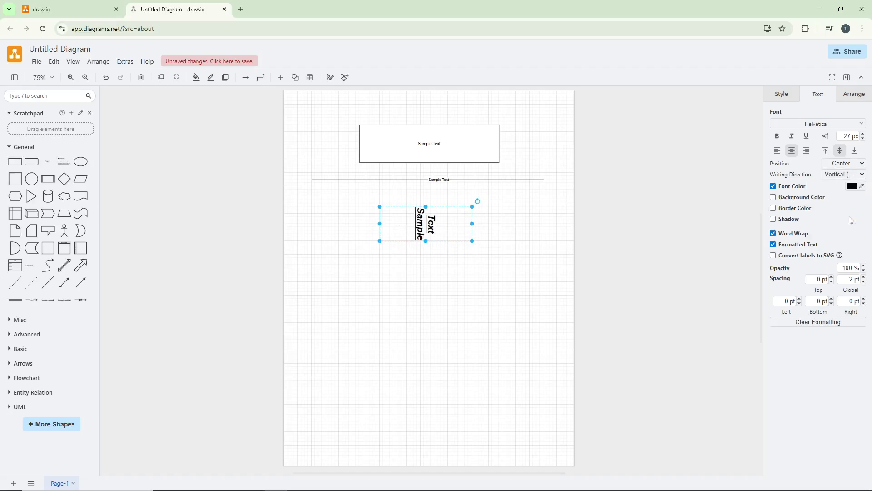
{"action": "left_click", "coordinate": [847, 175]}
{"action": "left_click", "coordinate": [848, 186]}
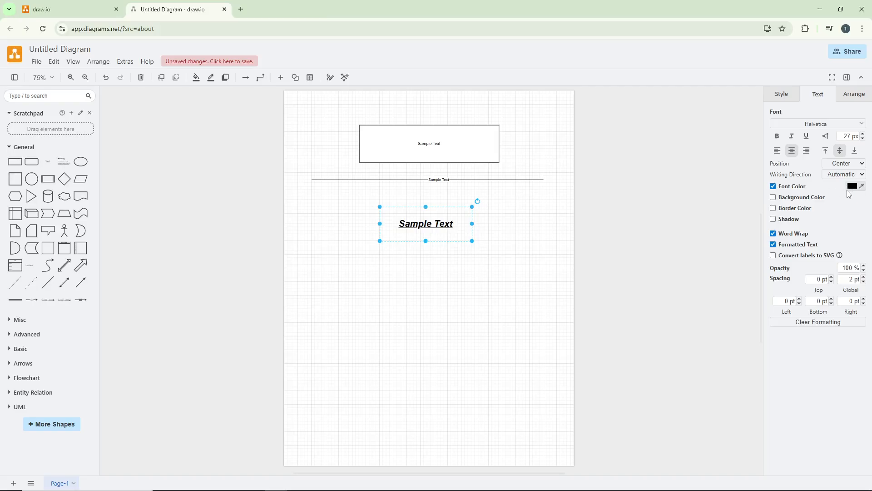
Step: Change the font color of the text box to purple D343FF
{"action": "left_click", "coordinate": [852, 187]}
{"action": "left_click_drag", "start_coordinate": [446, 172], "coordinate": [452, 167]}
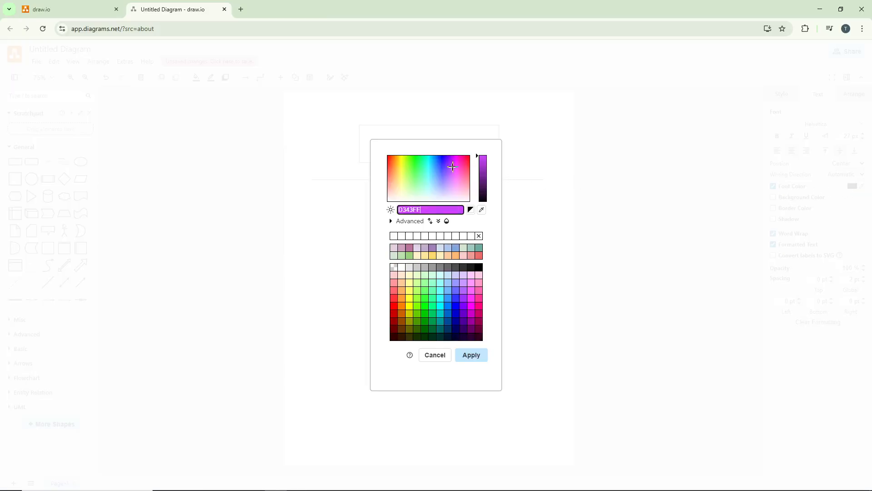
{"action": "left_click", "coordinate": [471, 356]}
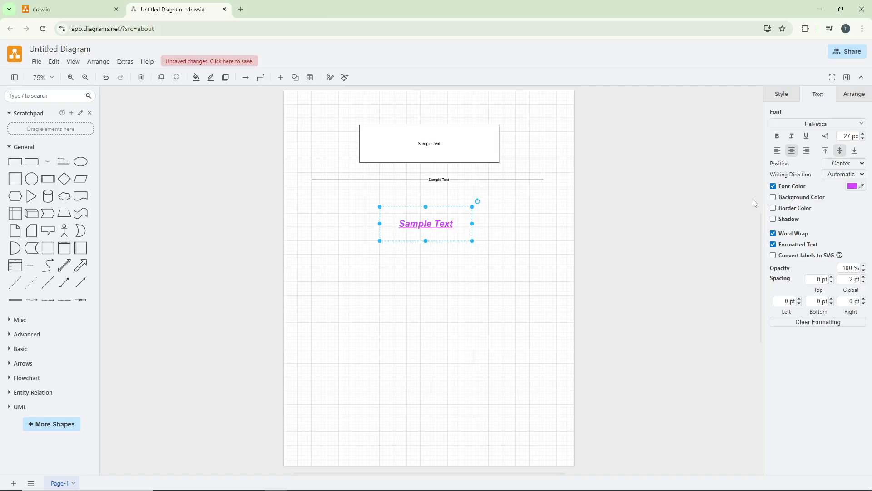
Step: Enable a background color for the text and set it to light peach FFDCC8
{"action": "left_click", "coordinate": [773, 197]}
{"action": "left_click", "coordinate": [848, 198]}
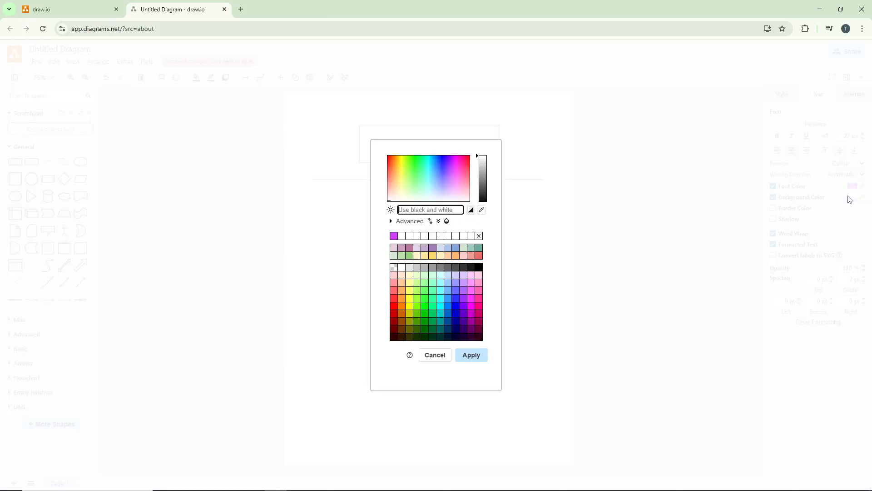
{"action": "left_click_drag", "start_coordinate": [396, 188], "coordinate": [393, 190]}
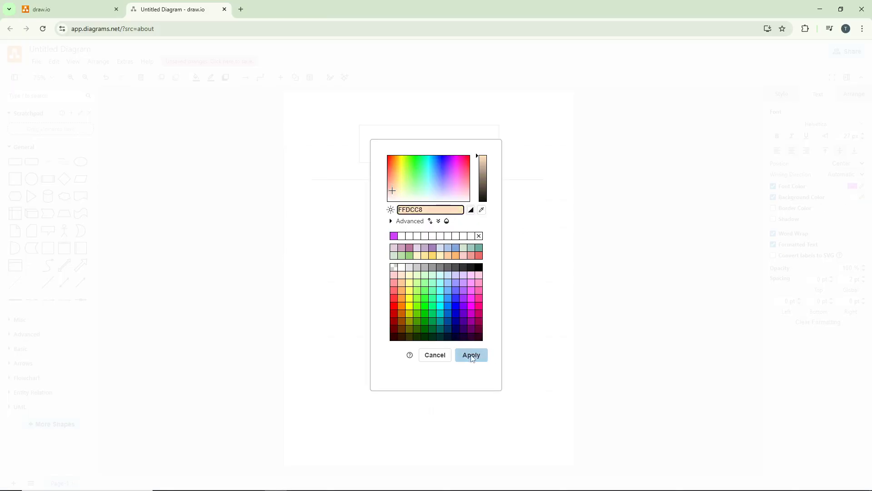
{"action": "left_click", "coordinate": [471, 356]}
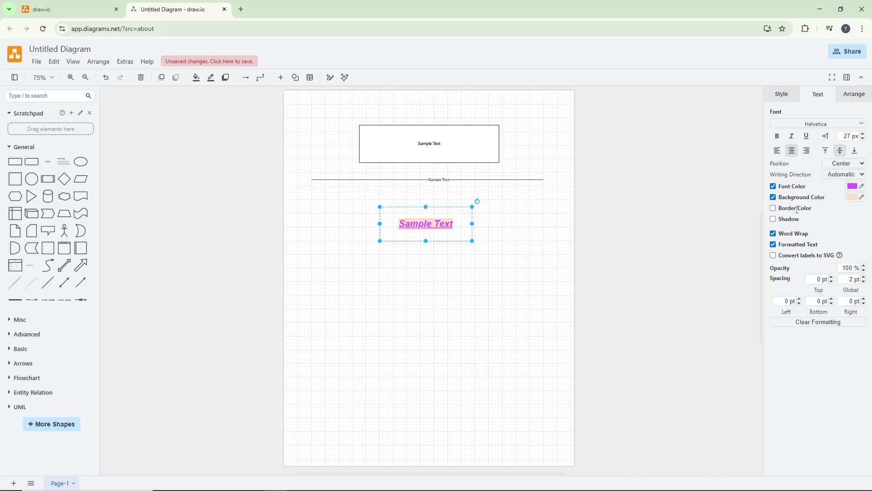
Step: Turn on the border color and shadow for the text in the box
{"action": "left_click", "coordinate": [773, 208]}
{"action": "left_click", "coordinate": [775, 220]}
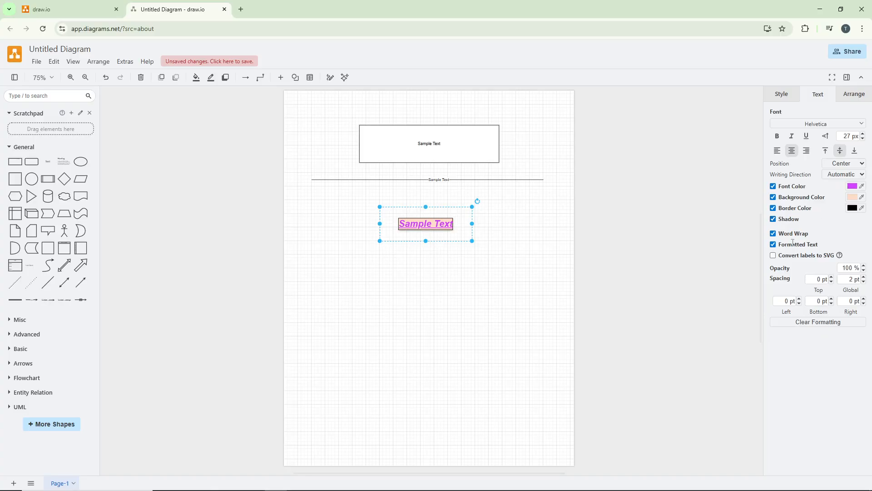
{"action": "left_click", "coordinate": [504, 239]}
Step: Select the text box below the line and set its text opacity to 80 %
{"action": "left_click", "coordinate": [449, 226]}
{"action": "left_click", "coordinate": [865, 270]}
{"action": "left_click", "coordinate": [864, 271]}
{"action": "left_click", "coordinate": [864, 270]}
{"action": "left_click", "coordinate": [865, 270]}
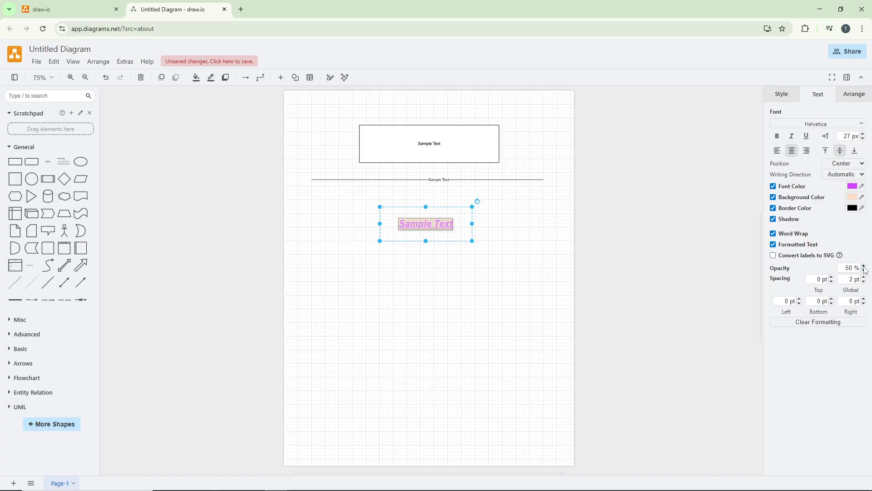
{"action": "left_click", "coordinate": [864, 267]}
{"action": "left_click", "coordinate": [864, 267]}
{"action": "left_click", "coordinate": [864, 267]}
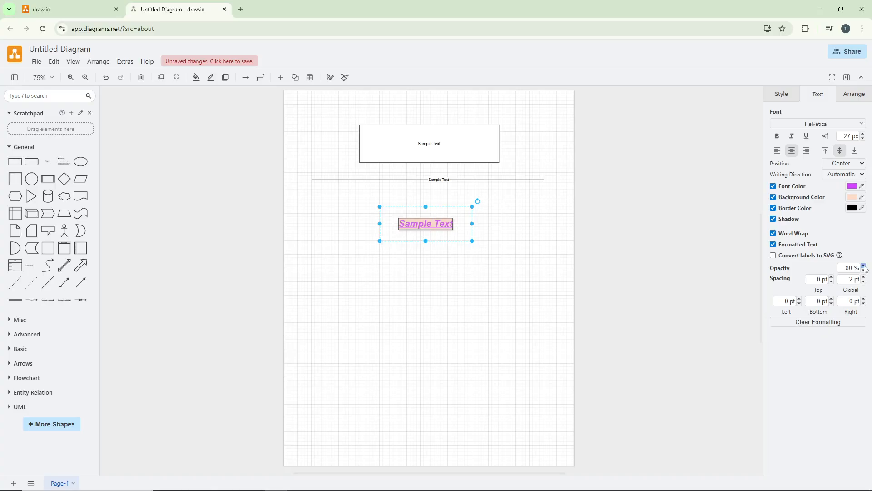
{"action": "left_click", "coordinate": [864, 271]}
Step: Set the top spacing of the text box to 1 pt
{"action": "left_click", "coordinate": [832, 282]}
{"action": "left_click", "coordinate": [831, 276]}
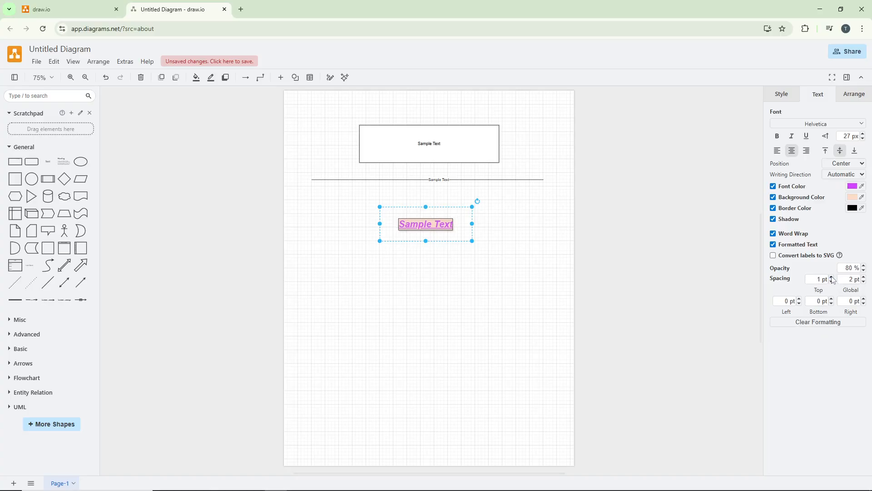
{"action": "left_click", "coordinate": [831, 276]}
{"action": "left_click", "coordinate": [832, 276]}
{"action": "left_click", "coordinate": [831, 282]}
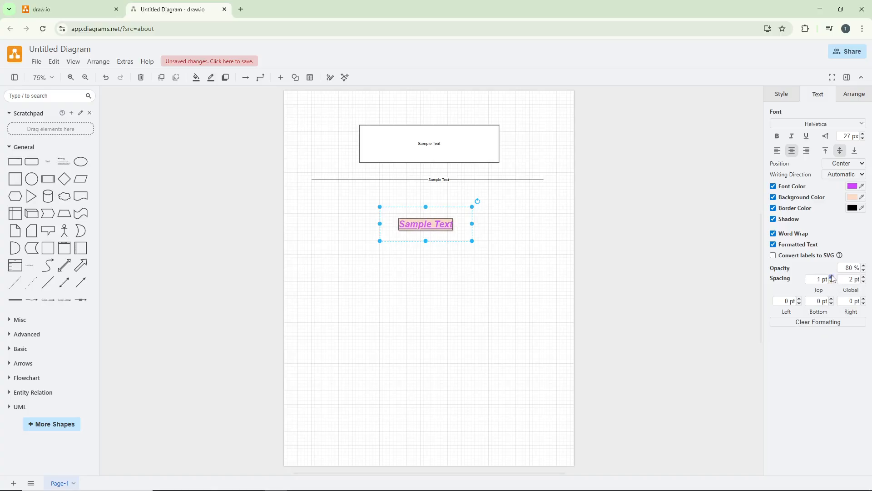